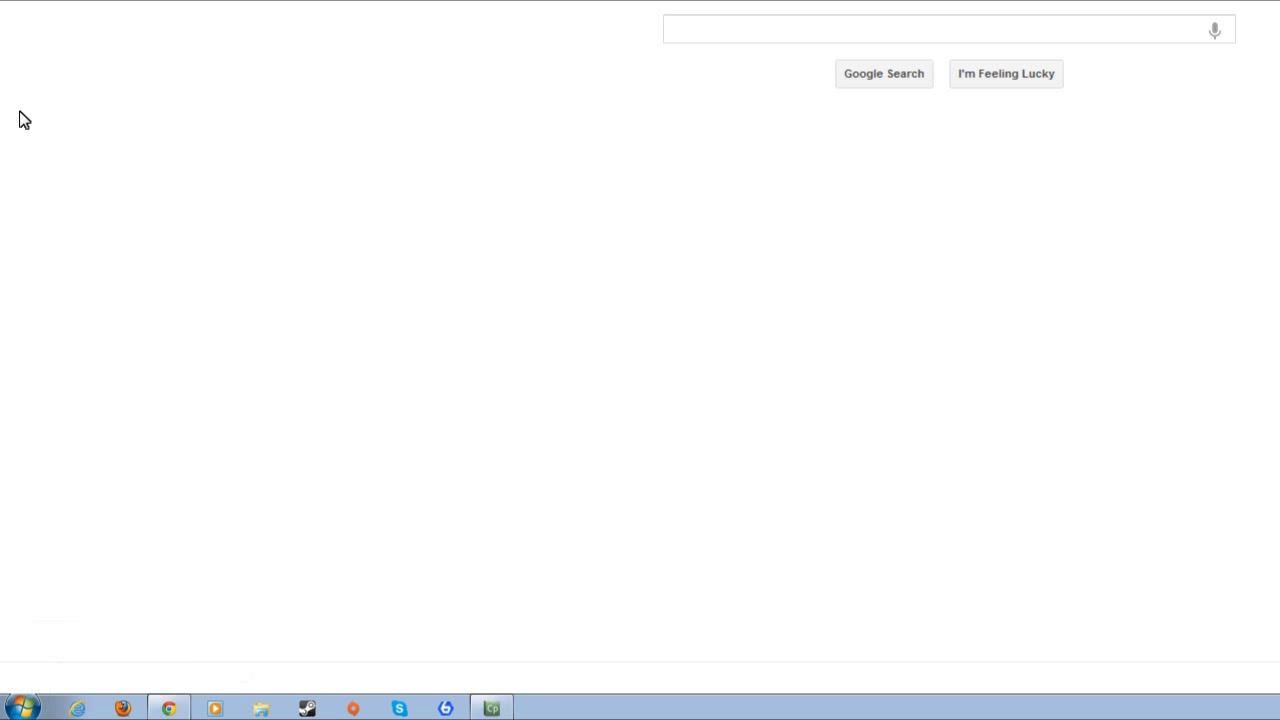
Launch VACSystem with administrator rights.
{"action": "left_click", "coordinate": [22, 708]}
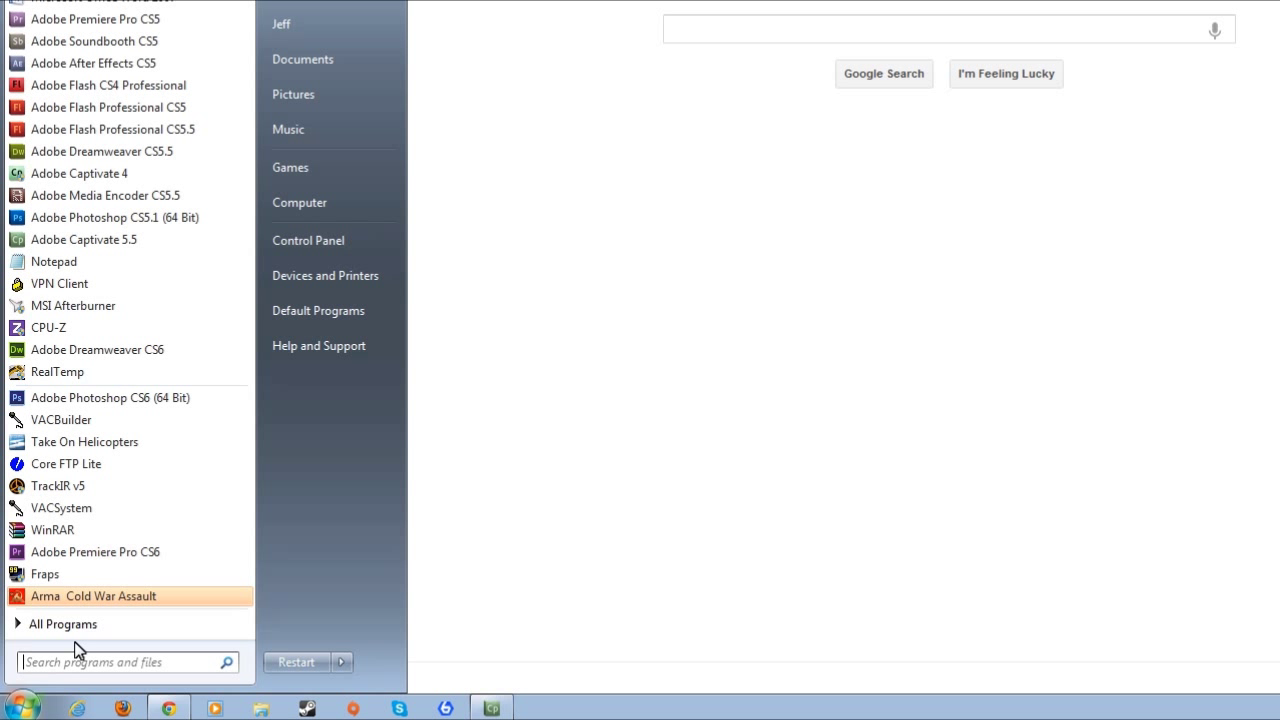
{"action": "right_click", "coordinate": [88, 517]}
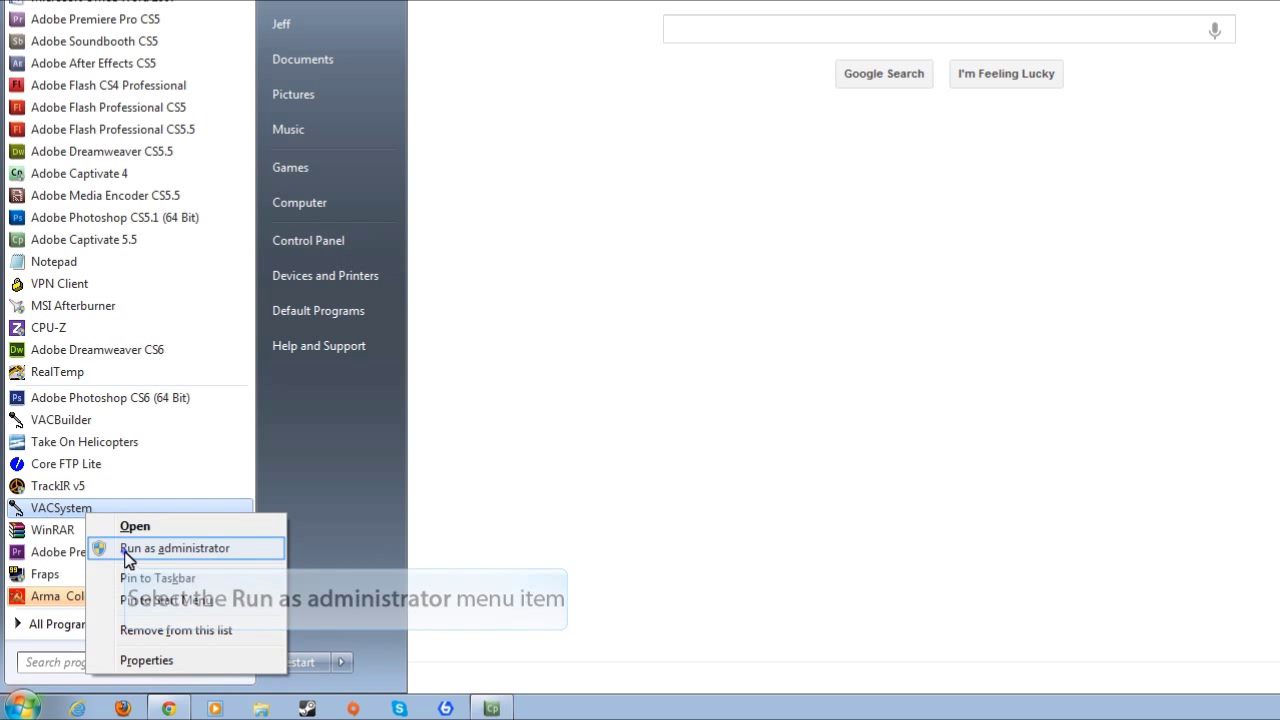
{"action": "left_click", "coordinate": [127, 550]}
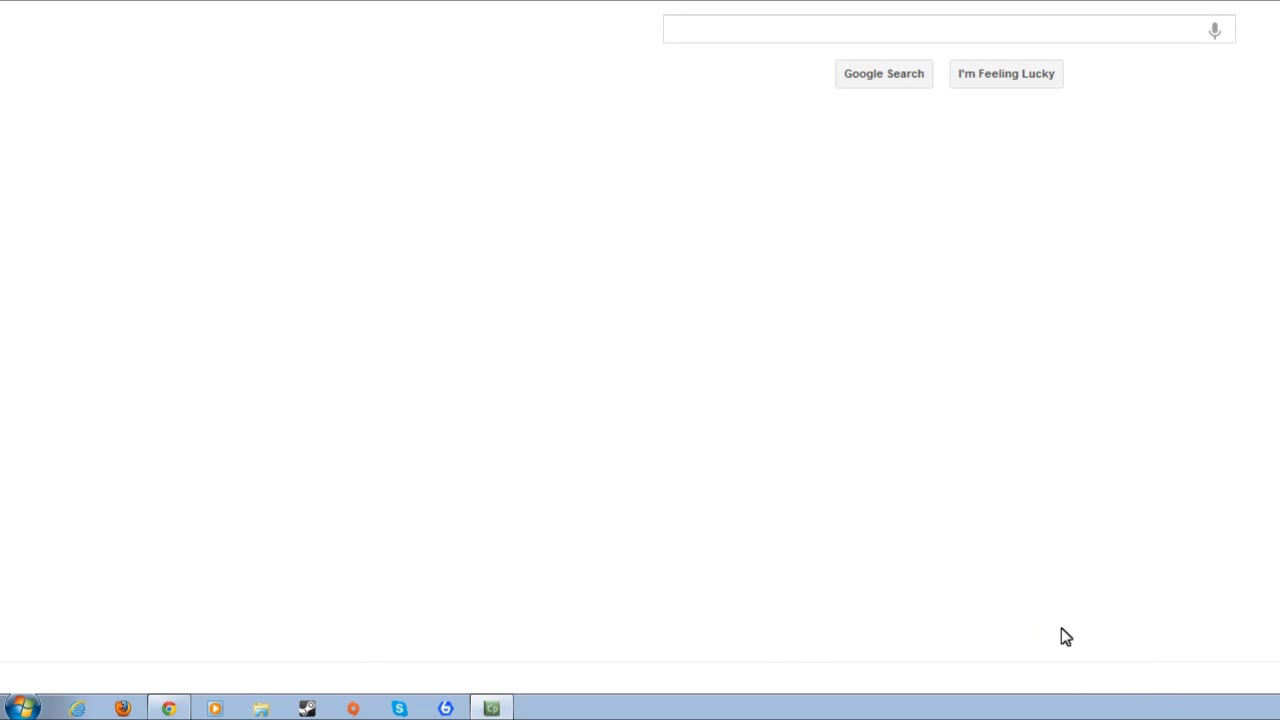
Open VAC Builder from the running VACSystem to show the ARMA3_theWabbit_v_1_3 profile's attributes.
{"action": "right_click", "coordinate": [1146, 708]}
{"action": "mouse_move", "coordinate": [1195, 538]}
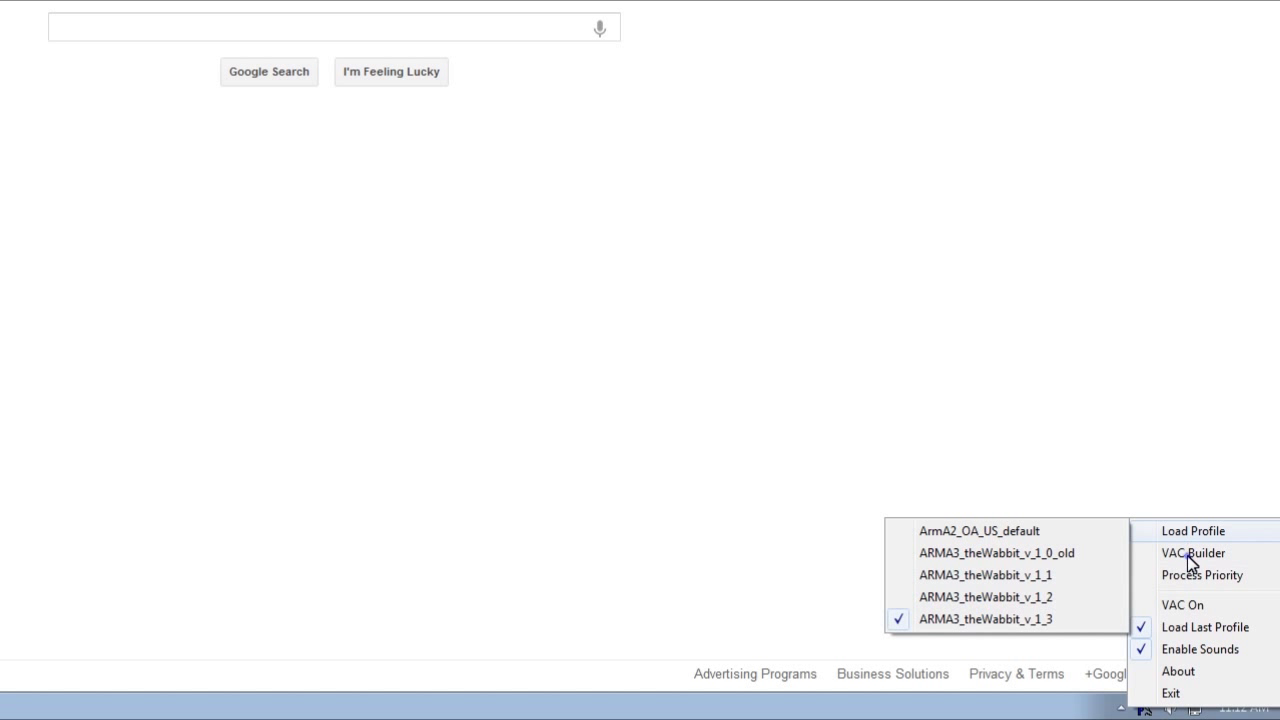
{"action": "left_click", "coordinate": [1188, 555]}
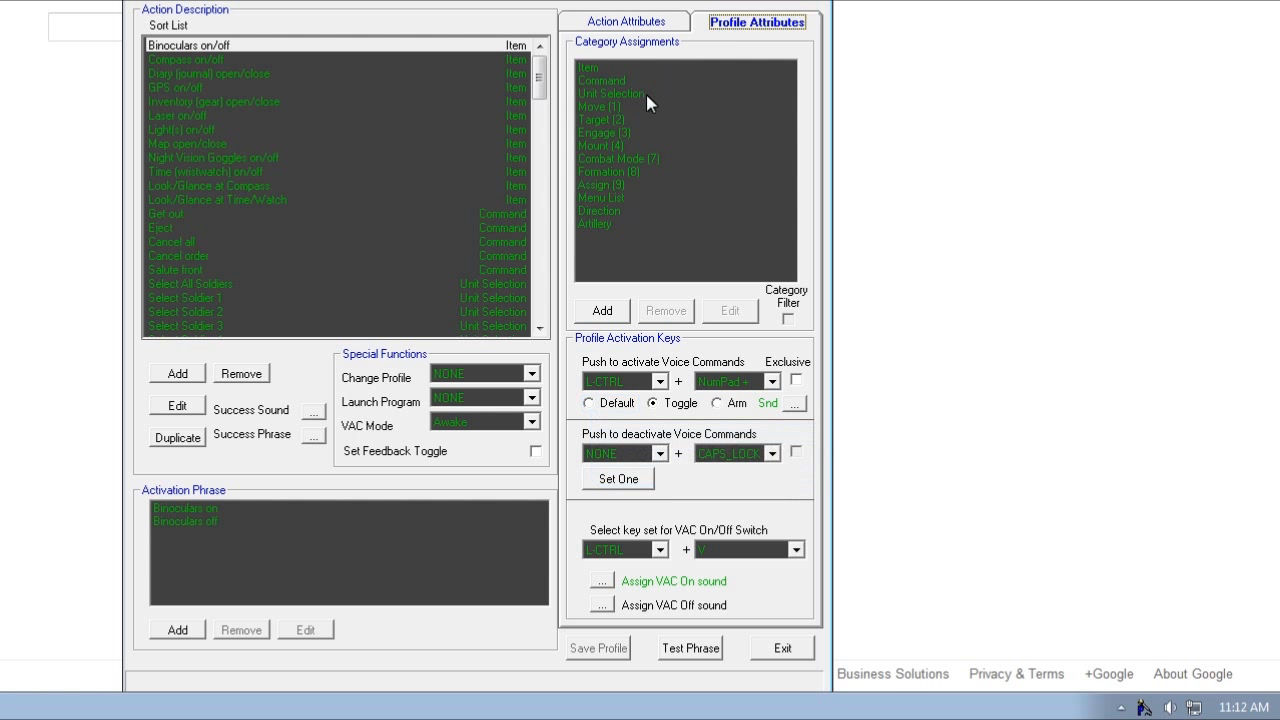
Reset both voice command activation keys to NONE with the Default mode, save the profile and exit VAC Builder.
{"action": "left_click", "coordinate": [590, 405]}
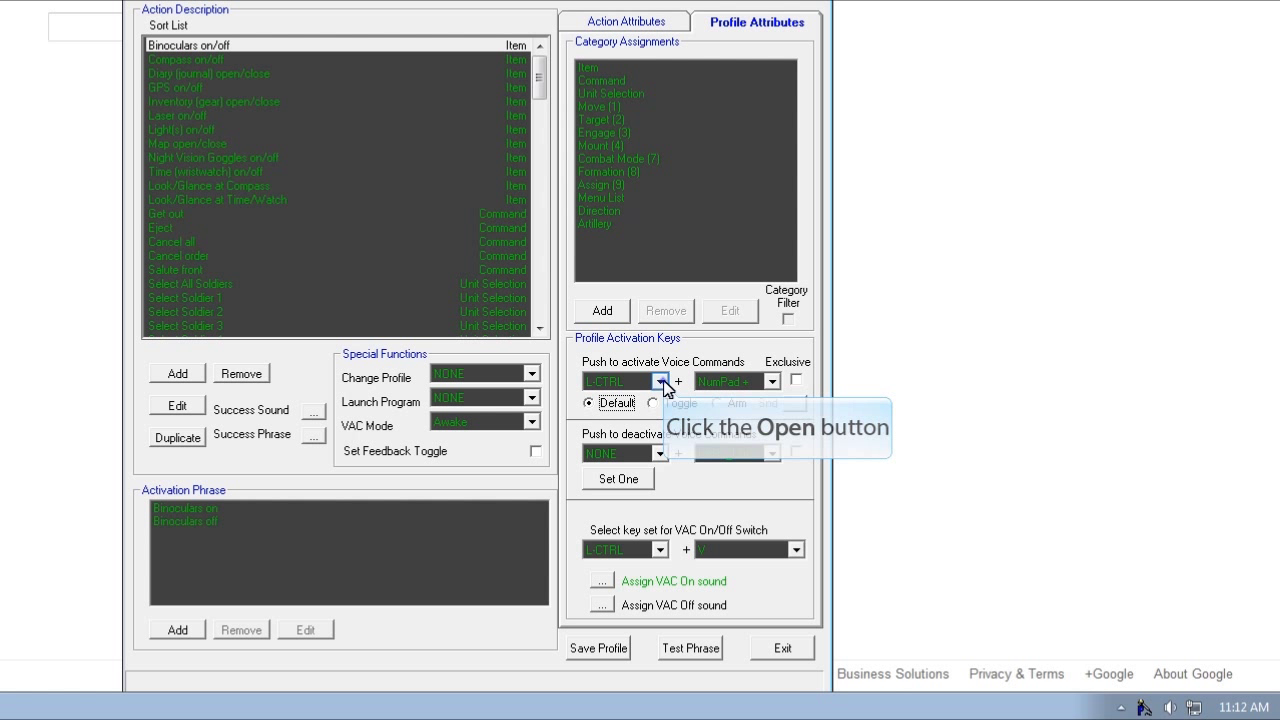
{"action": "left_click", "coordinate": [659, 381]}
{"action": "left_click_drag", "start_coordinate": [688, 447], "coordinate": [688, 403]}
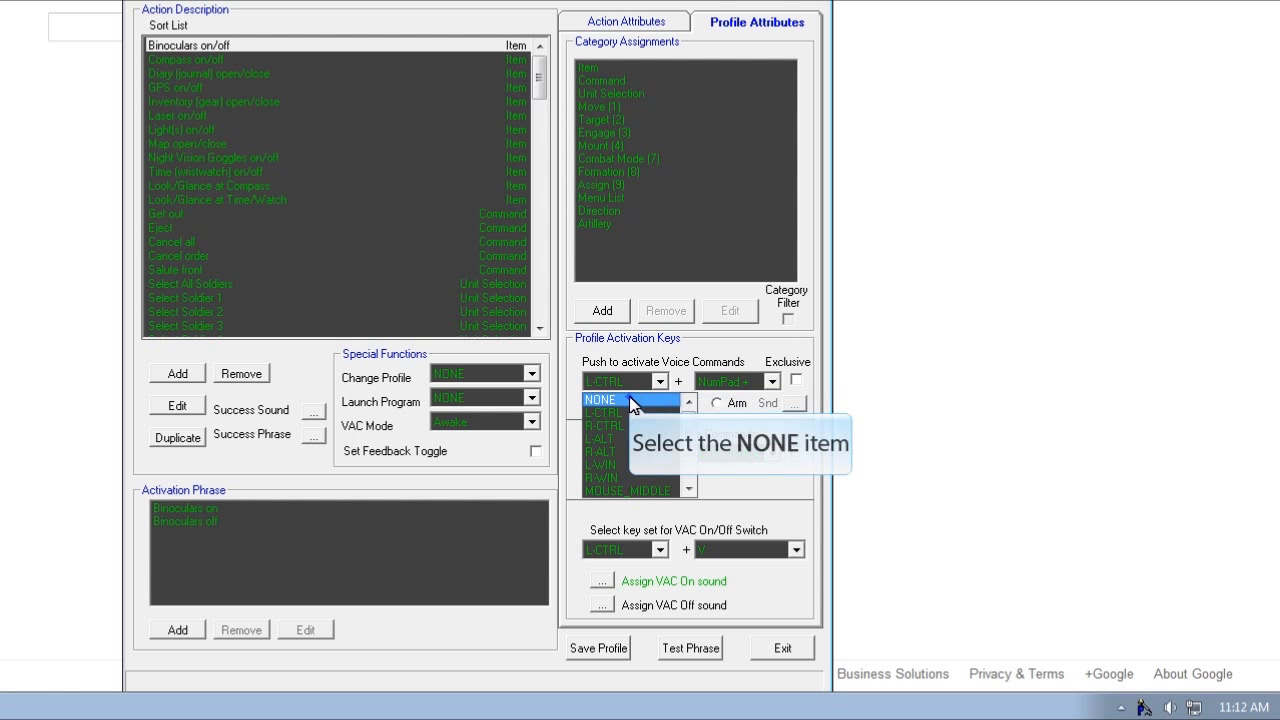
{"action": "left_click", "coordinate": [620, 399]}
{"action": "left_click", "coordinate": [748, 387]}
{"action": "left_click_drag", "start_coordinate": [806, 434], "coordinate": [780, 405]}
{"action": "left_click", "coordinate": [778, 404]}
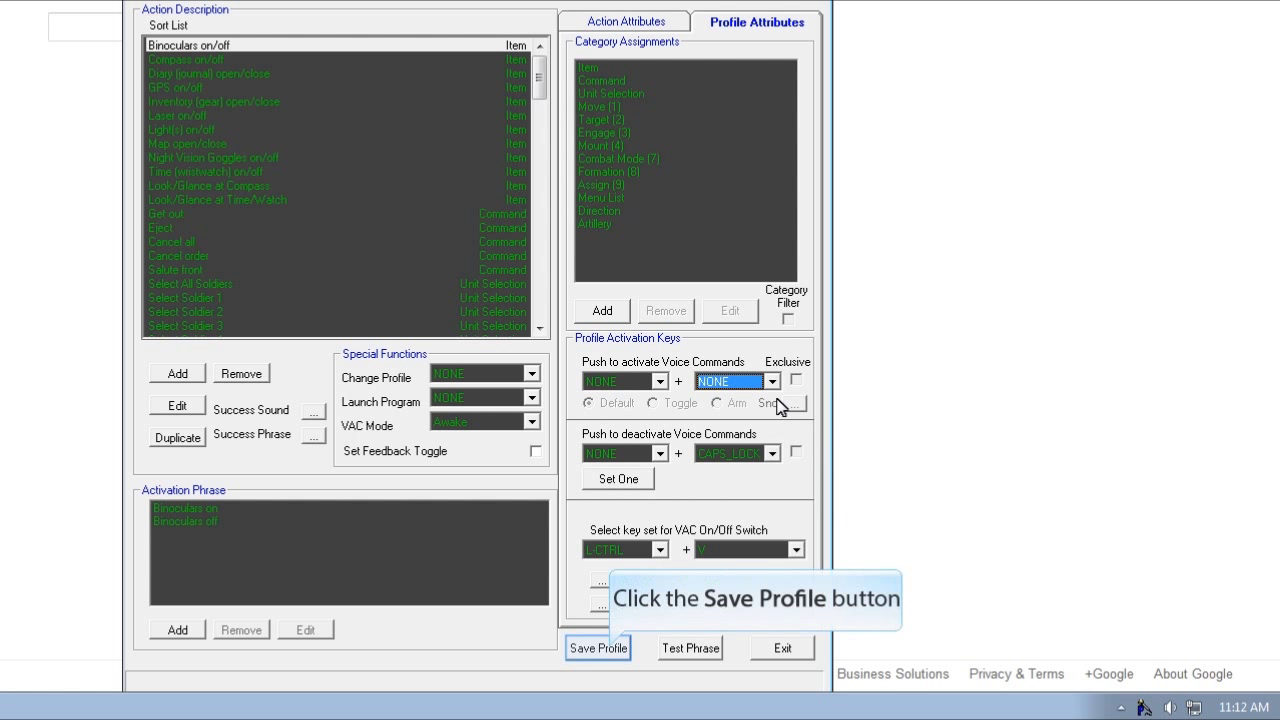
{"action": "left_click", "coordinate": [609, 648]}
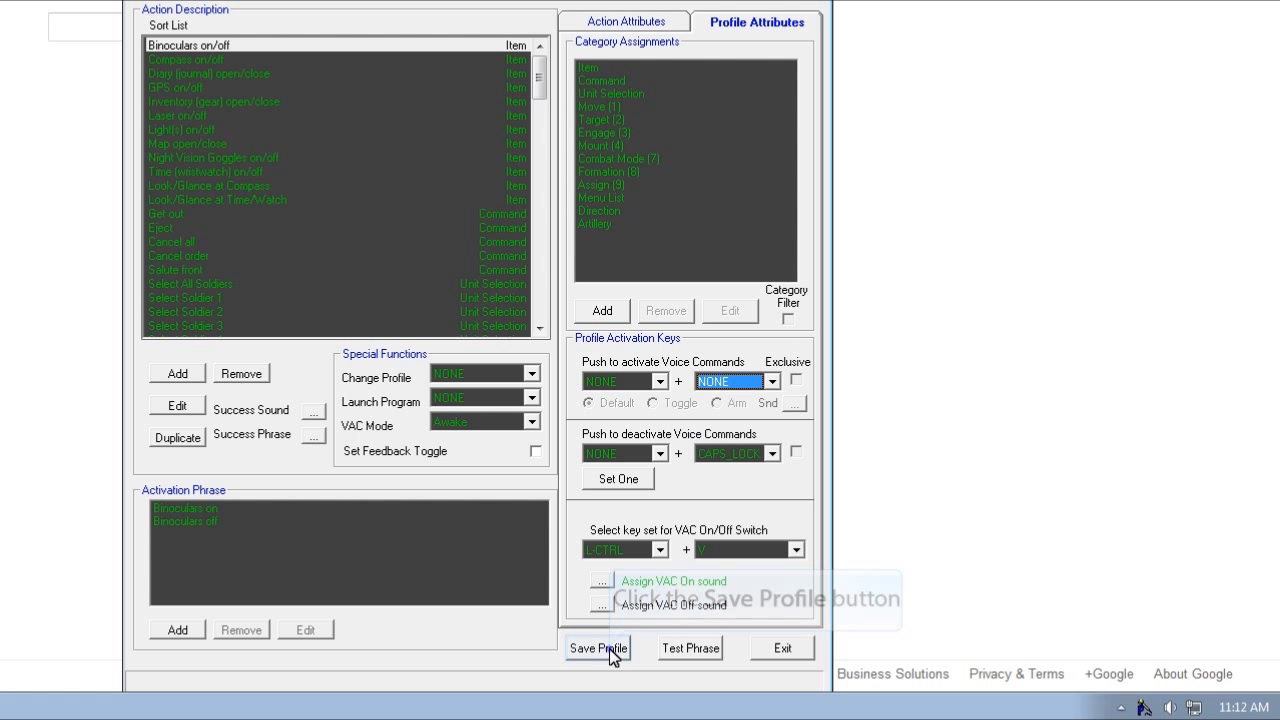
{"action": "left_click", "coordinate": [766, 650]}
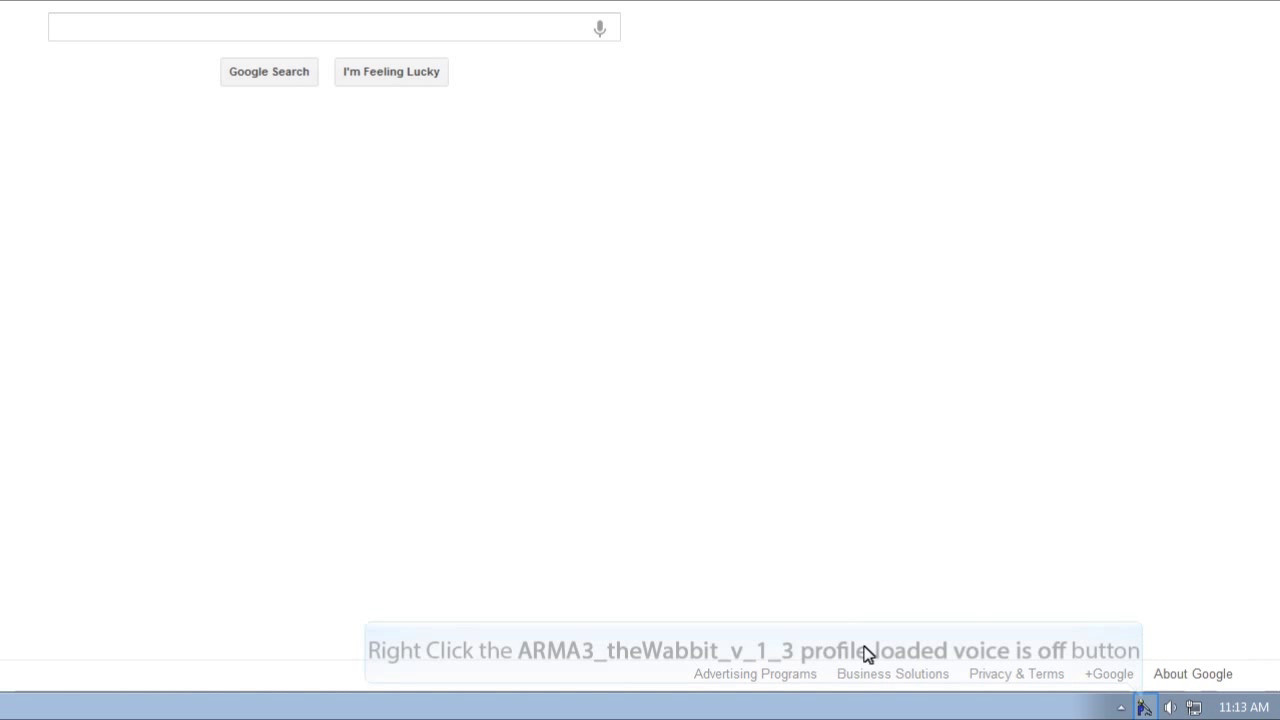
Reopen VAC Builder and display the profile attributes.
{"action": "right_click", "coordinate": [1144, 704]}
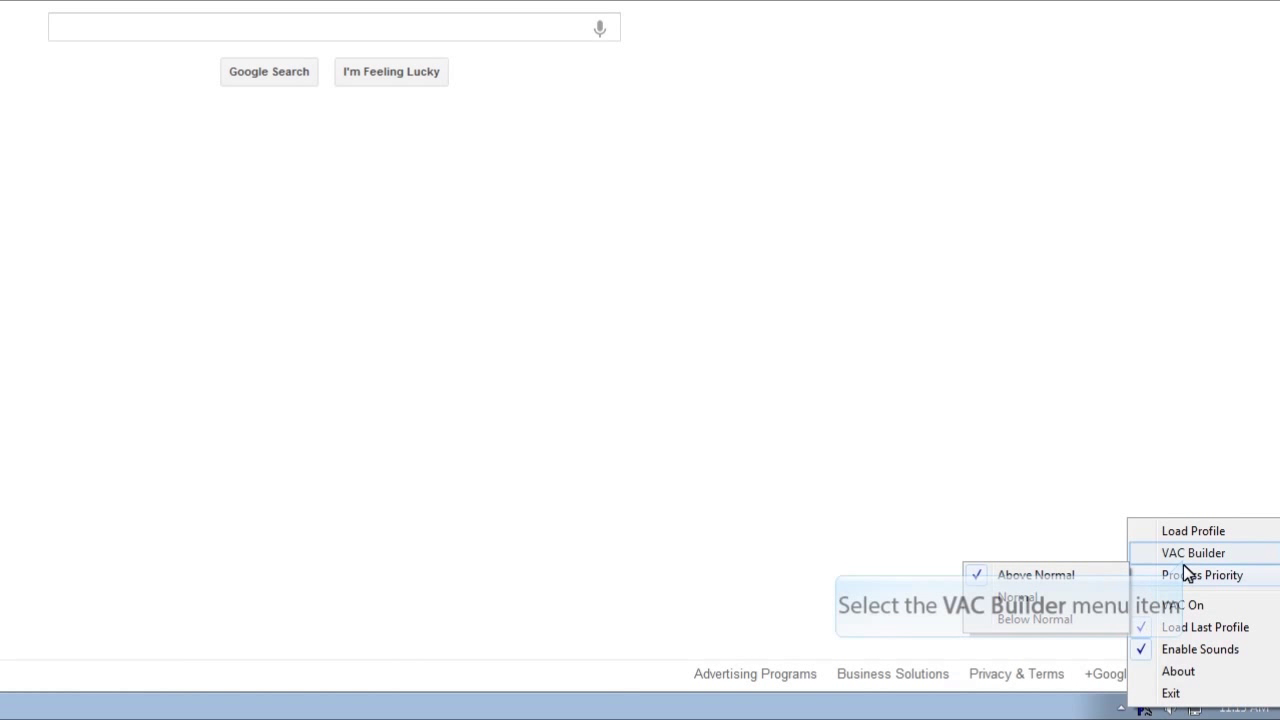
{"action": "left_click", "coordinate": [1186, 556]}
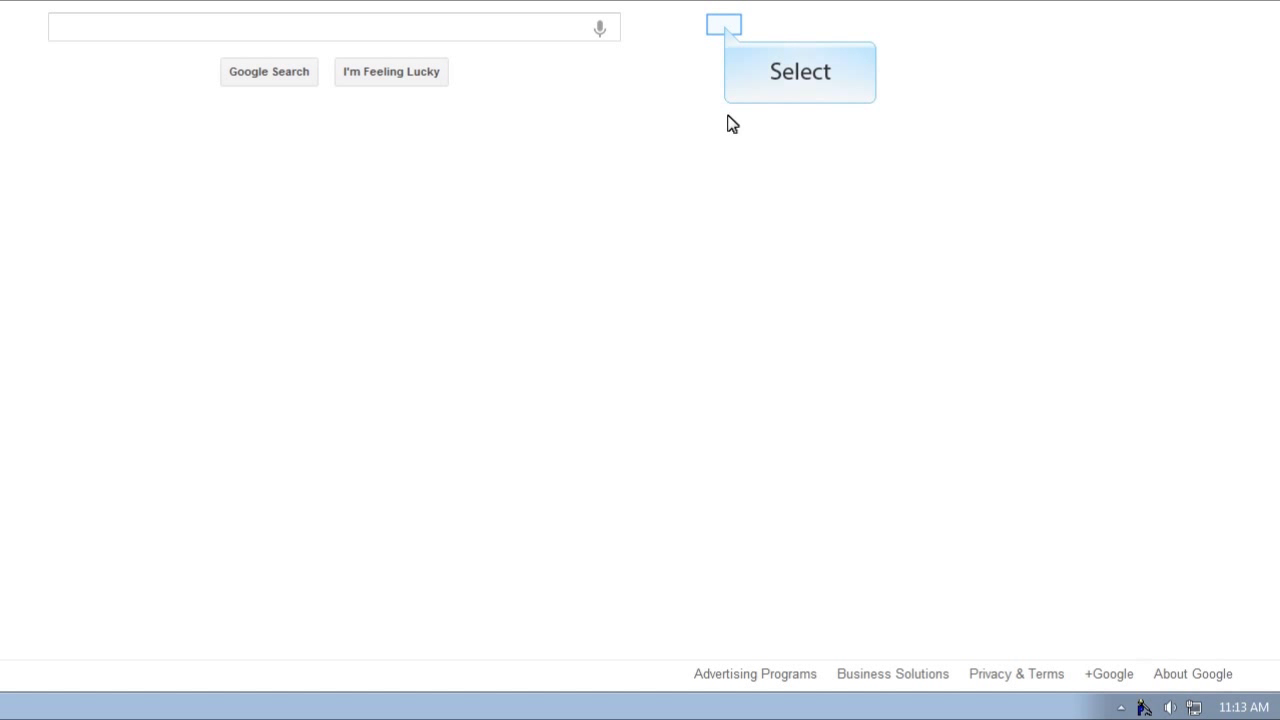
{"action": "left_click", "coordinate": [722, 26]}
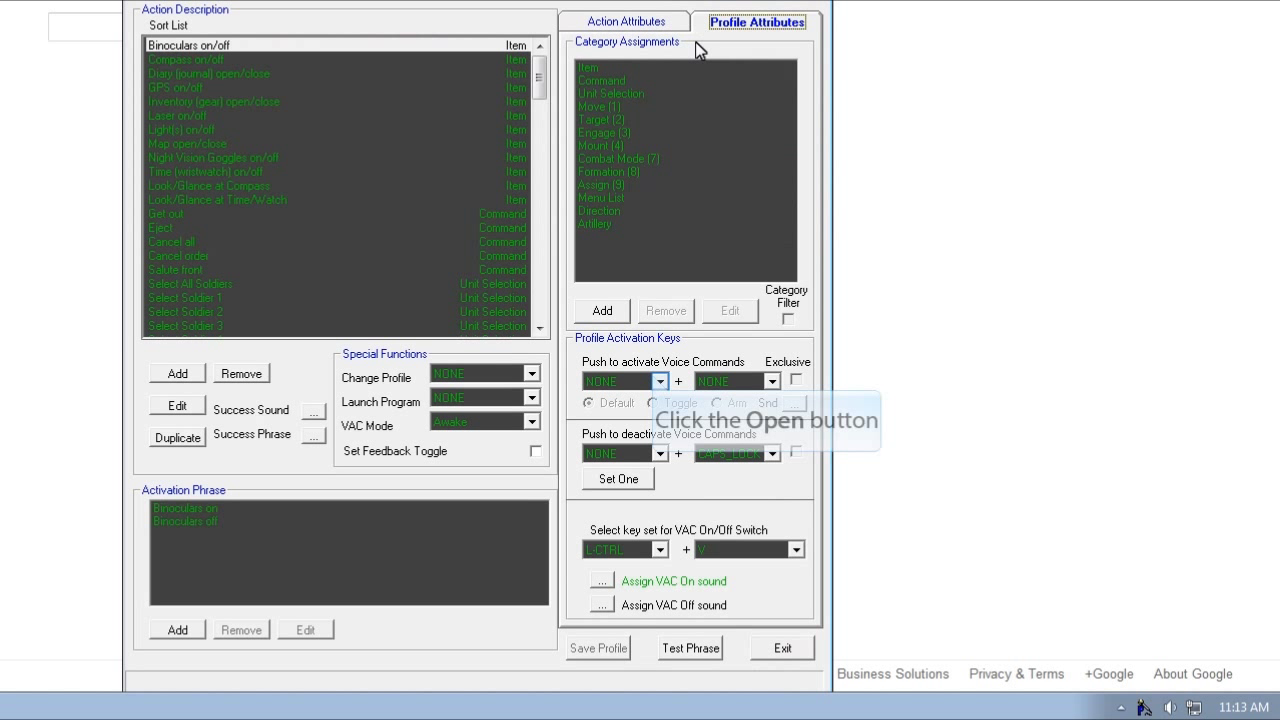
Set the keys that activate voice commands to L-CTRL + NumPad + and choose the Toggle mode.
{"action": "left_click", "coordinate": [659, 381]}
{"action": "left_click", "coordinate": [632, 413]}
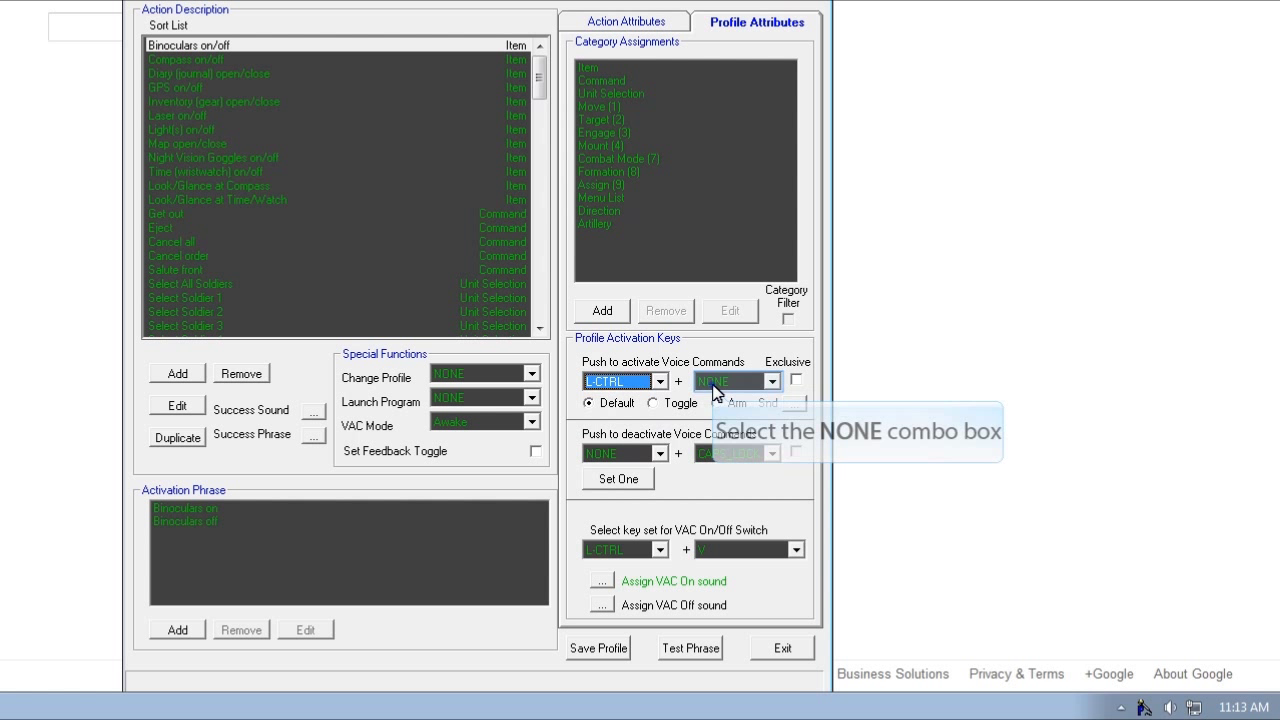
{"action": "left_click", "coordinate": [740, 381]}
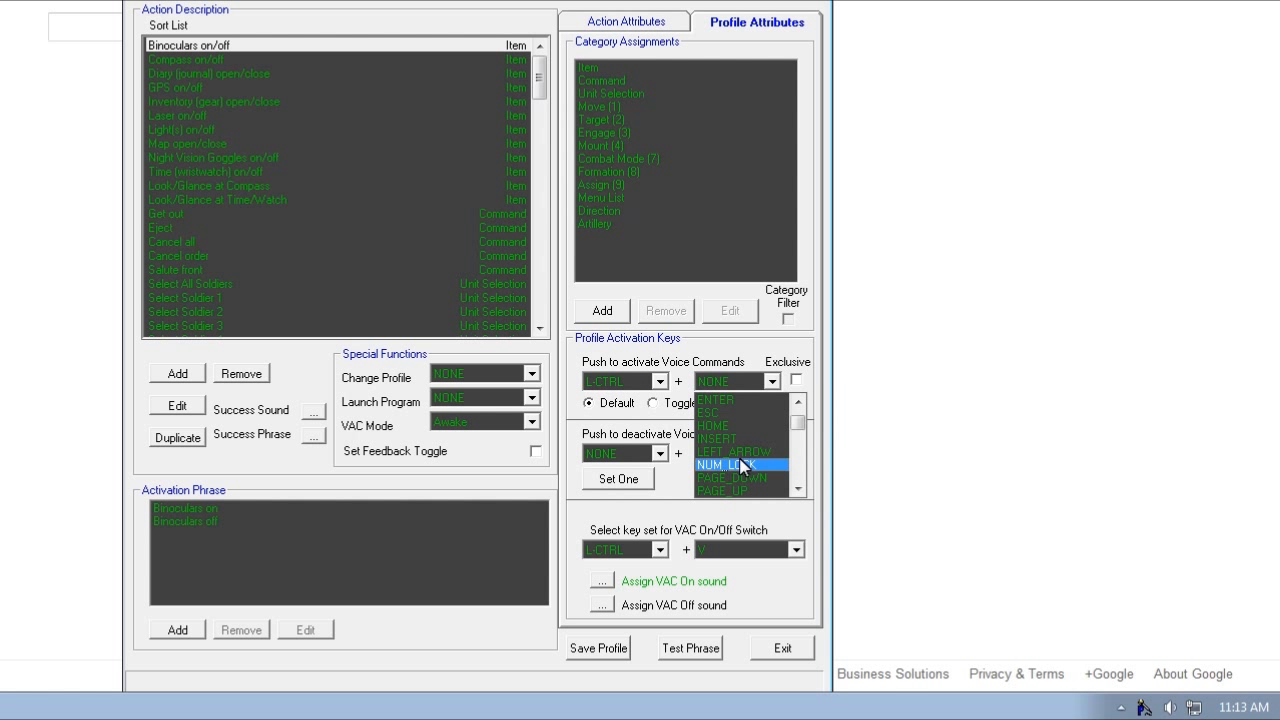
{"action": "scroll", "coordinate": [739, 458], "scroll_direction": "down", "scroll_amount": 8}
{"action": "scroll", "coordinate": [746, 455], "scroll_direction": "down", "scroll_amount": 6}
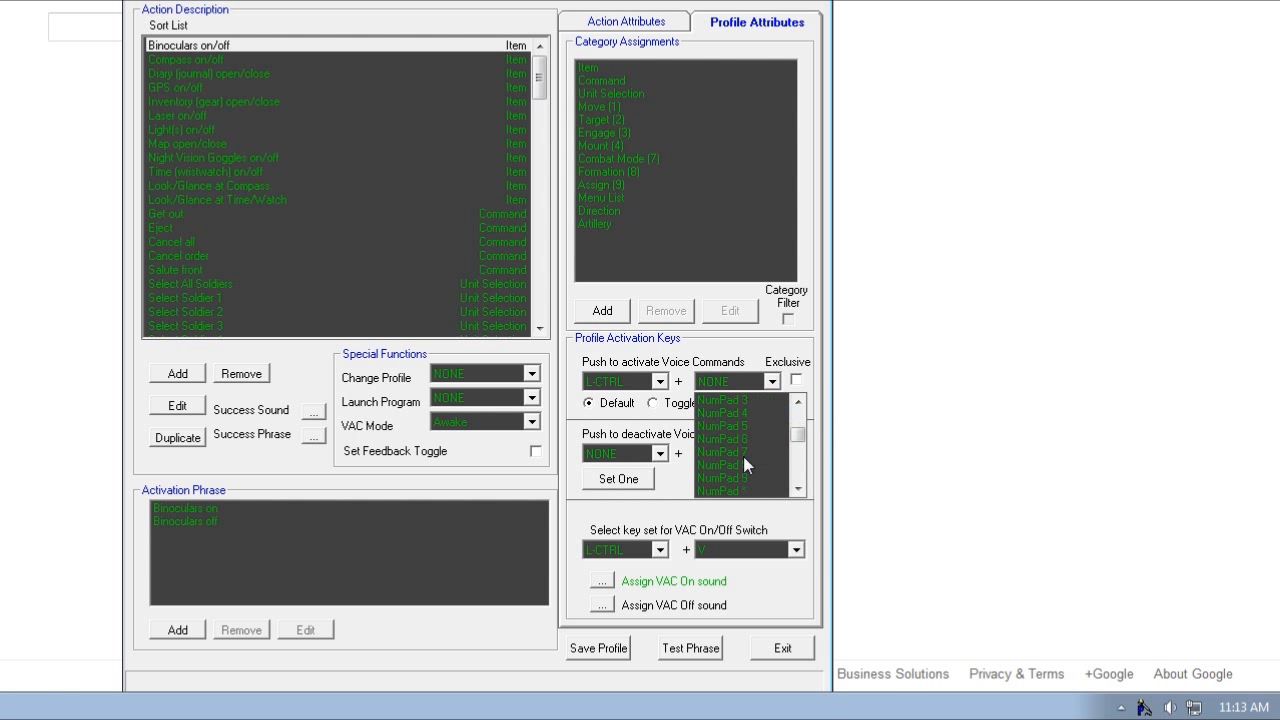
{"action": "scroll", "coordinate": [745, 444], "scroll_direction": "down", "scroll_amount": 1}
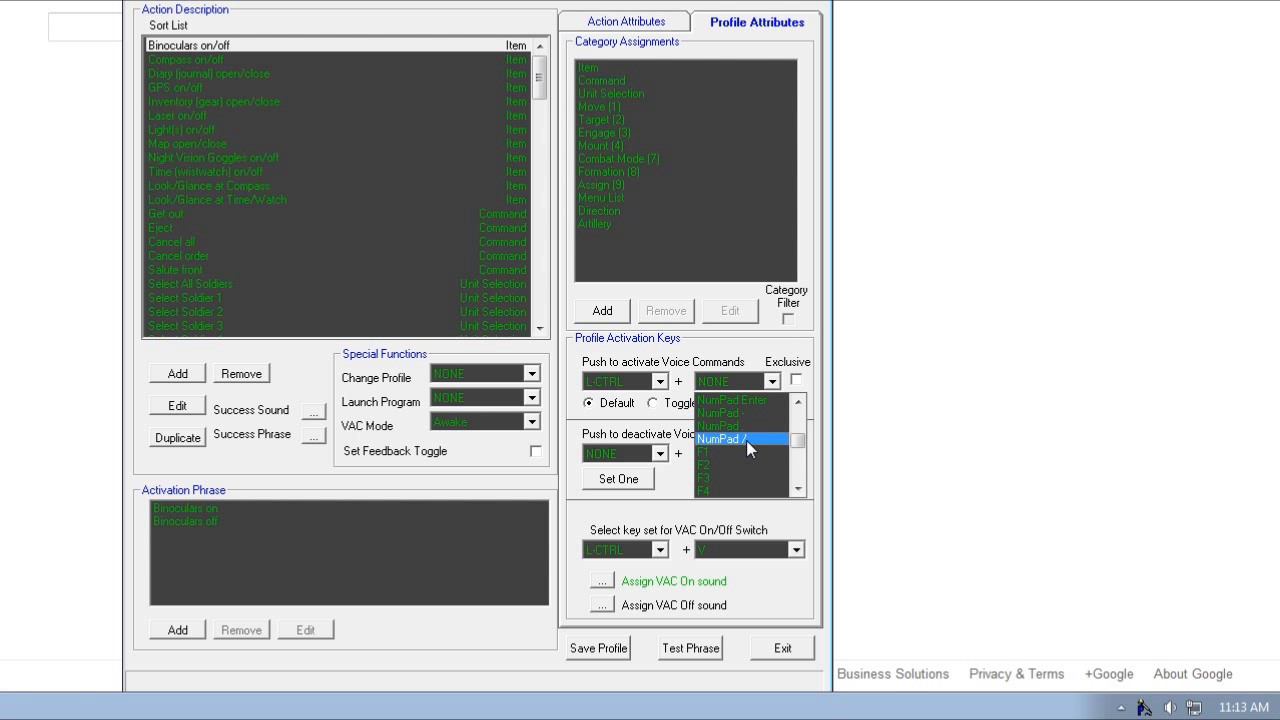
{"action": "scroll", "coordinate": [750, 445], "scroll_direction": "up", "scroll_amount": 1}
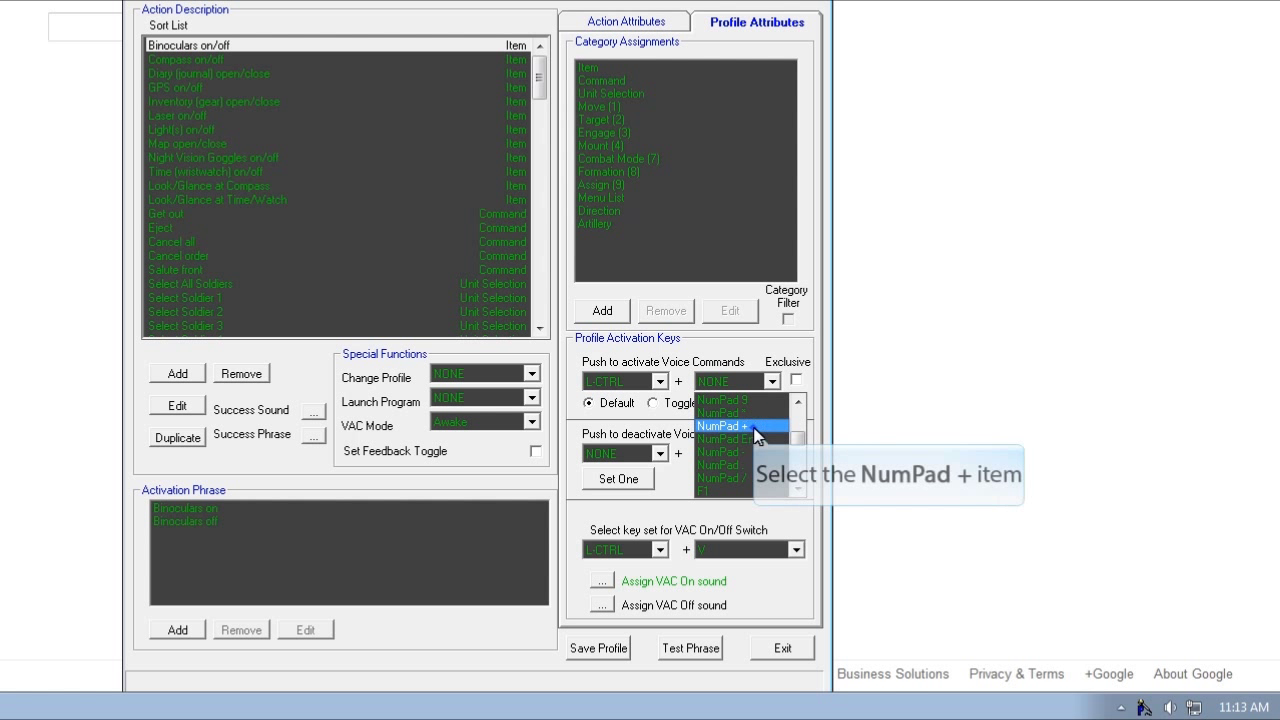
{"action": "left_click", "coordinate": [756, 437]}
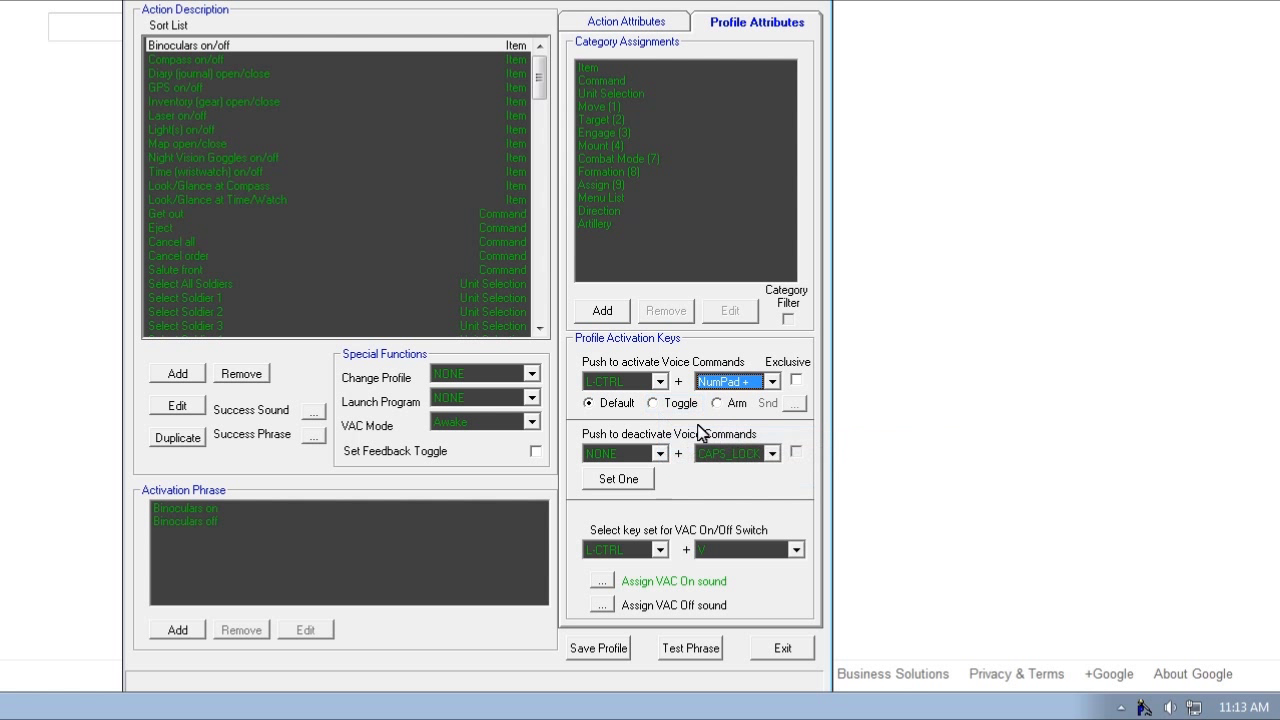
{"action": "left_click", "coordinate": [654, 403]}
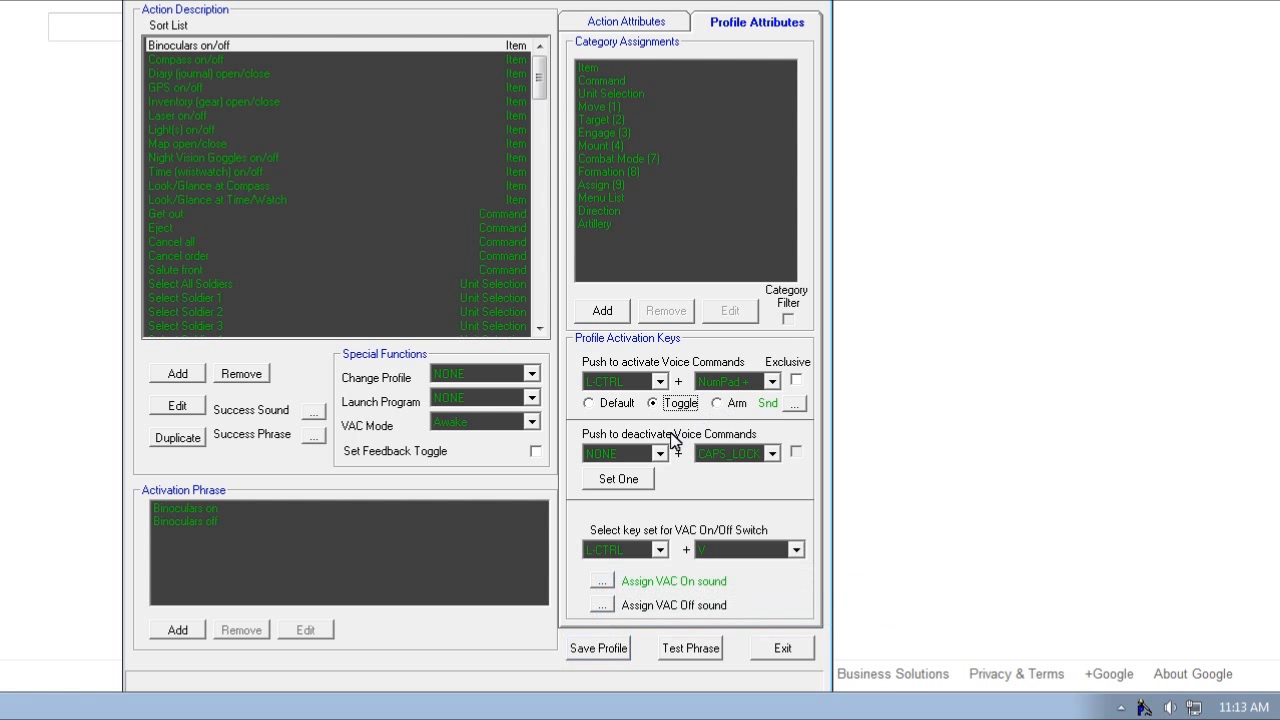
Save the profile, exit VAC Builder and turn VAC on.
{"action": "left_click", "coordinate": [599, 648]}
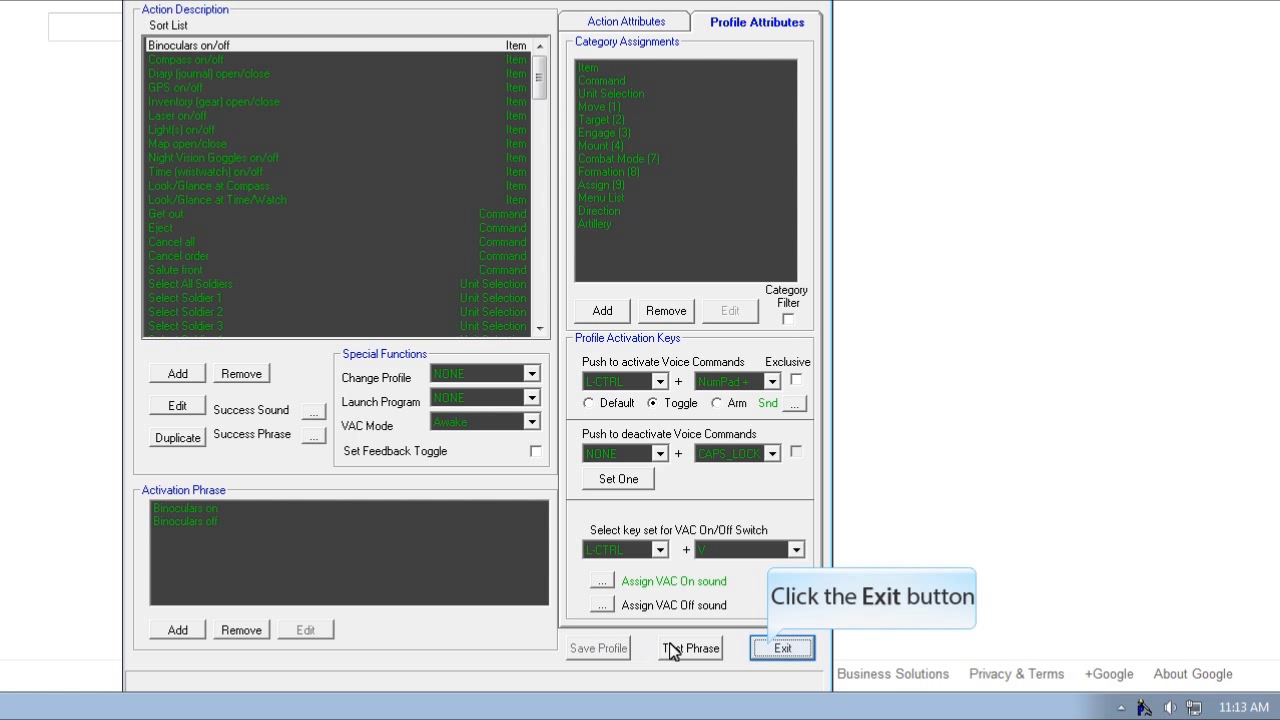
{"action": "left_click", "coordinate": [770, 649]}
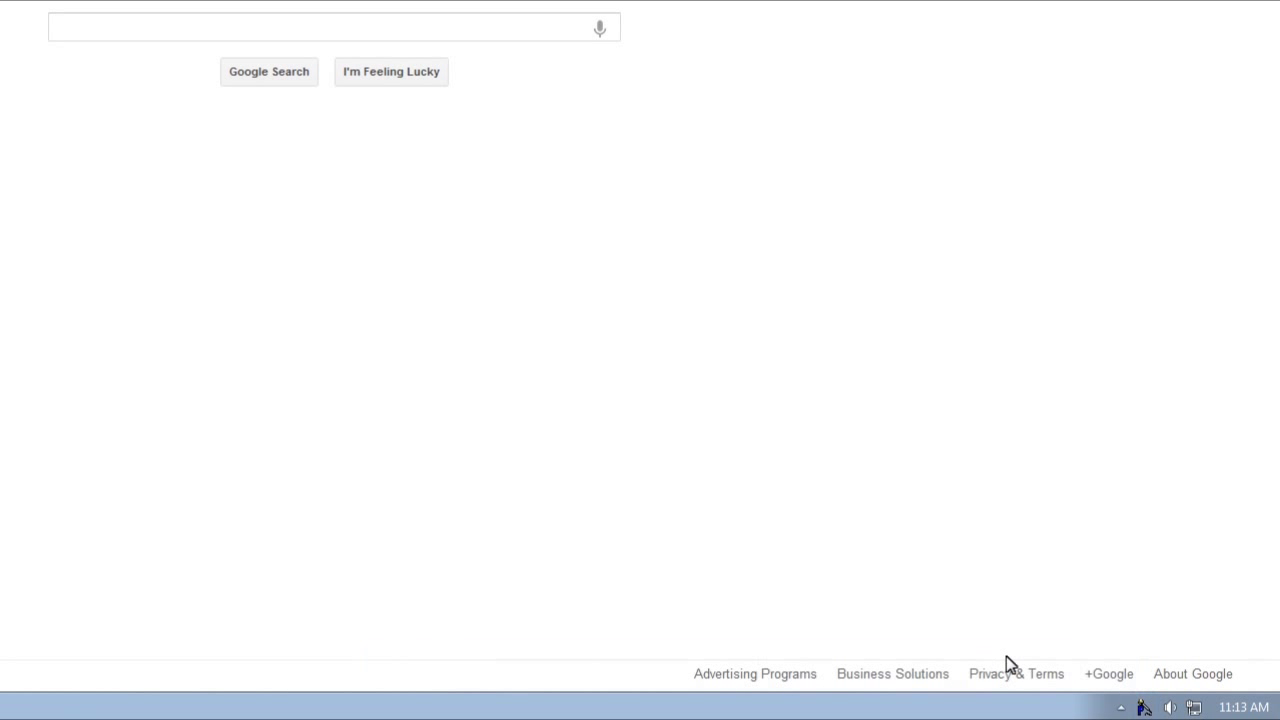
{"action": "right_click", "coordinate": [1143, 708]}
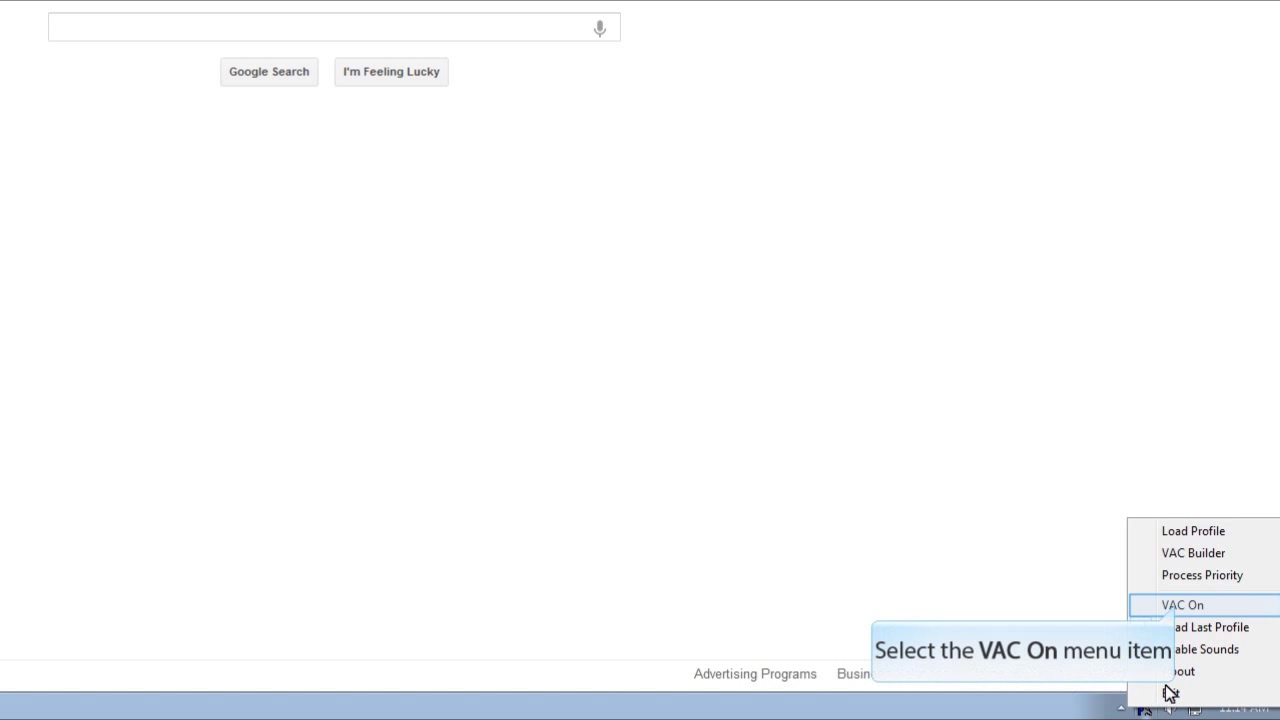
{"action": "left_click", "coordinate": [1181, 606]}
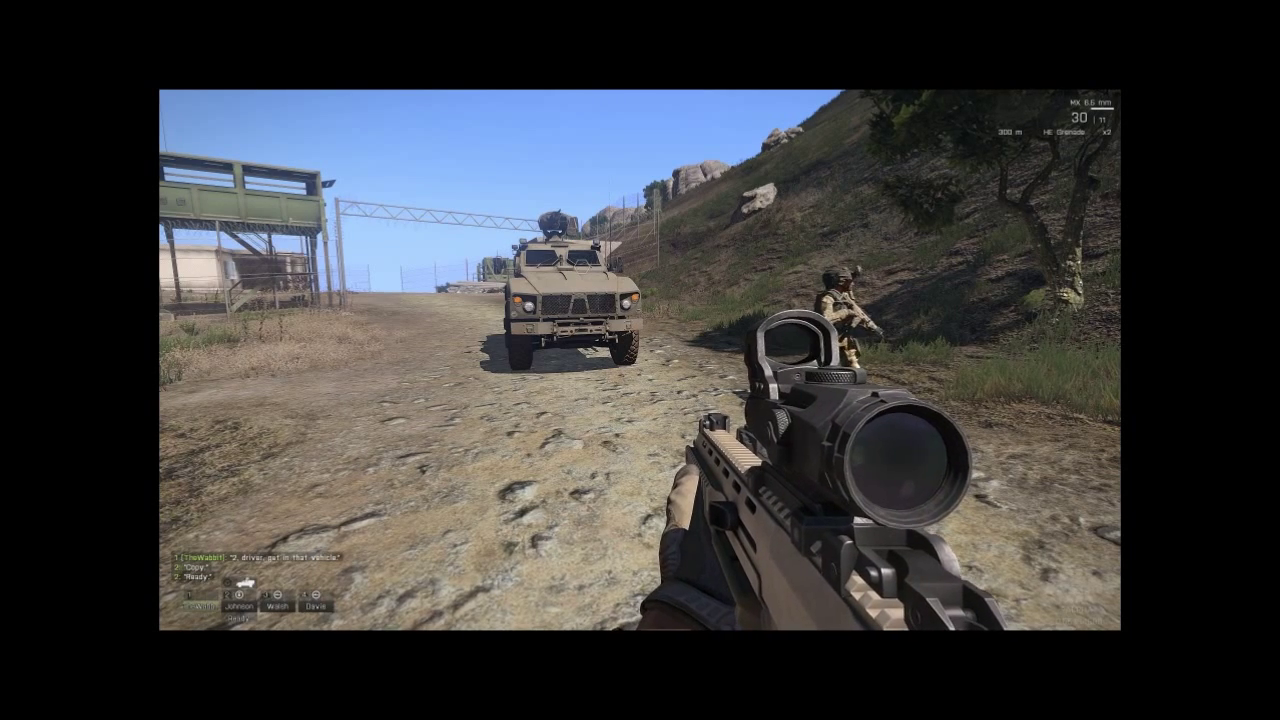
In Arma 3, order squad member 3 to get into the vehicle ahead as gunner.
{"action": "key", "text": "m"}
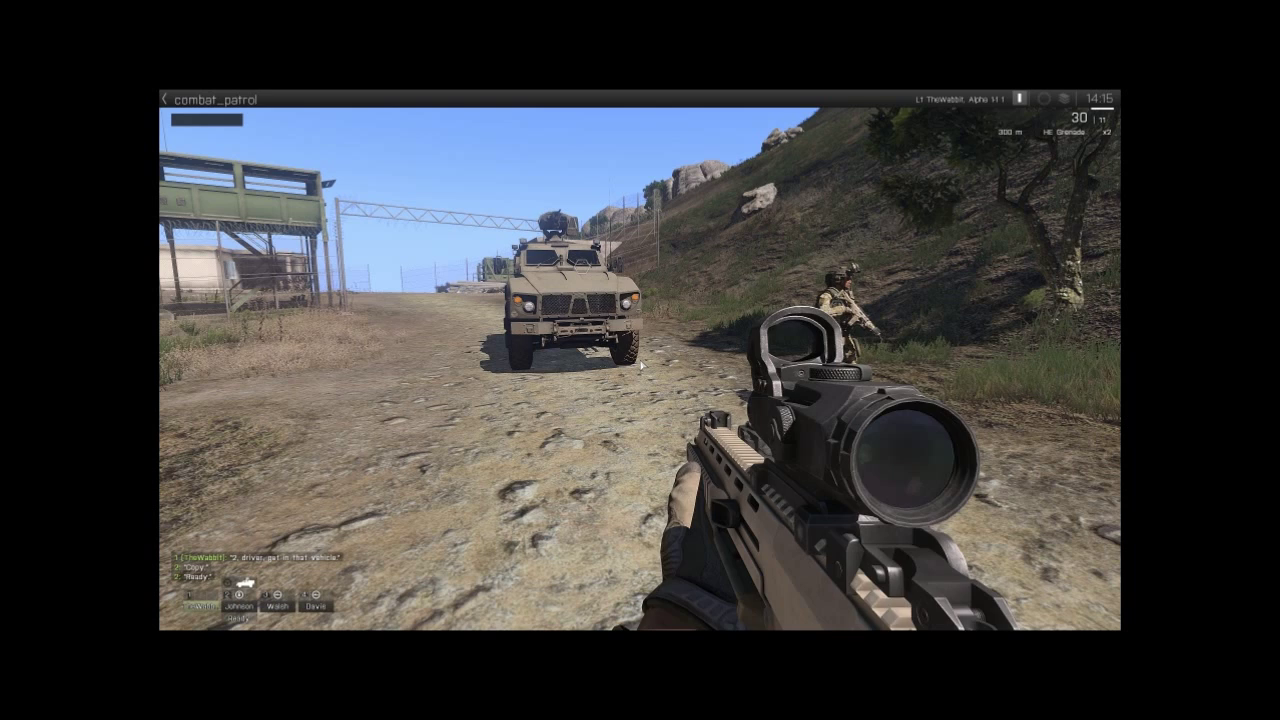
{"action": "key", "text": "F3"}
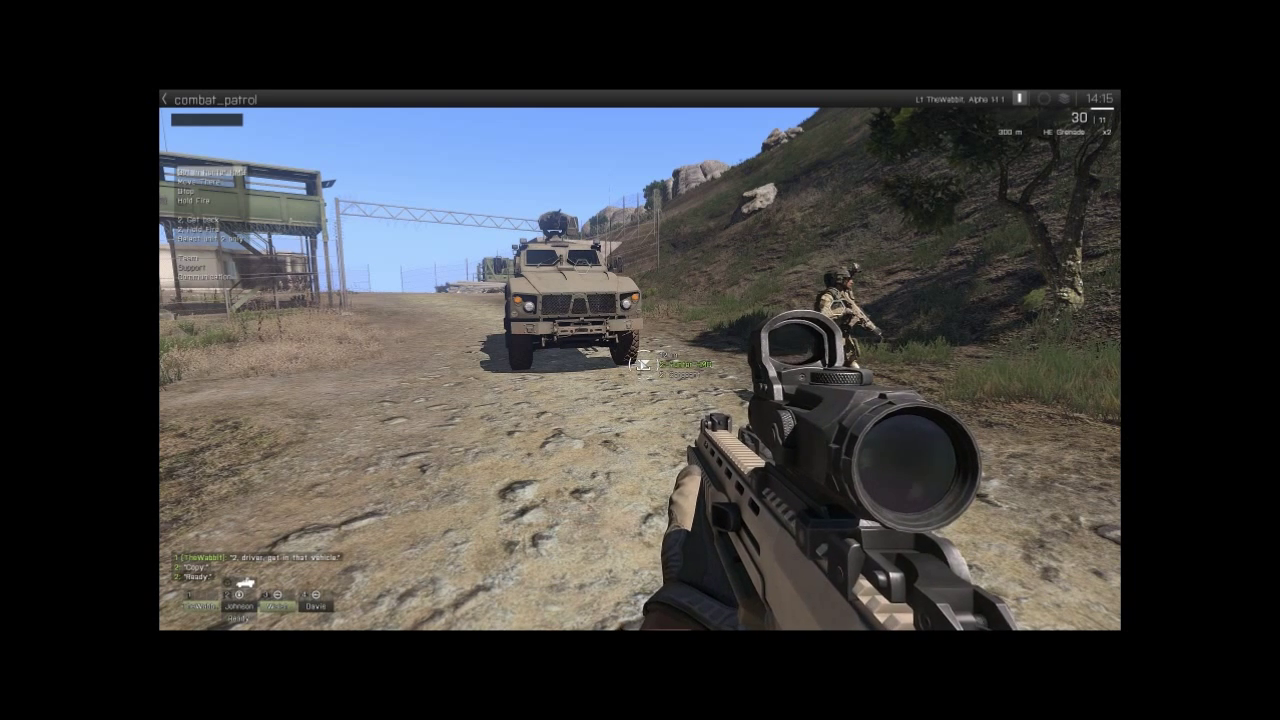
{"action": "key", "text": "BackSpace"}
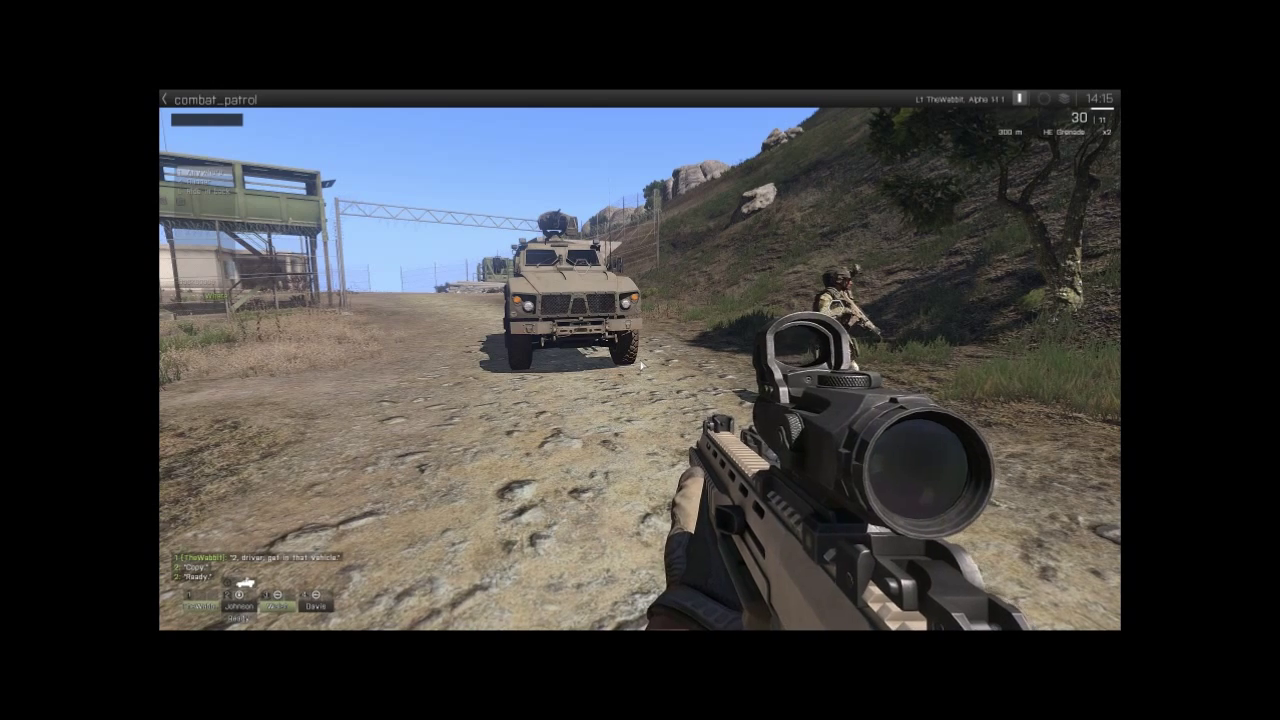
{"action": "key", "text": "4"}
{"action": "key", "text": "2"}
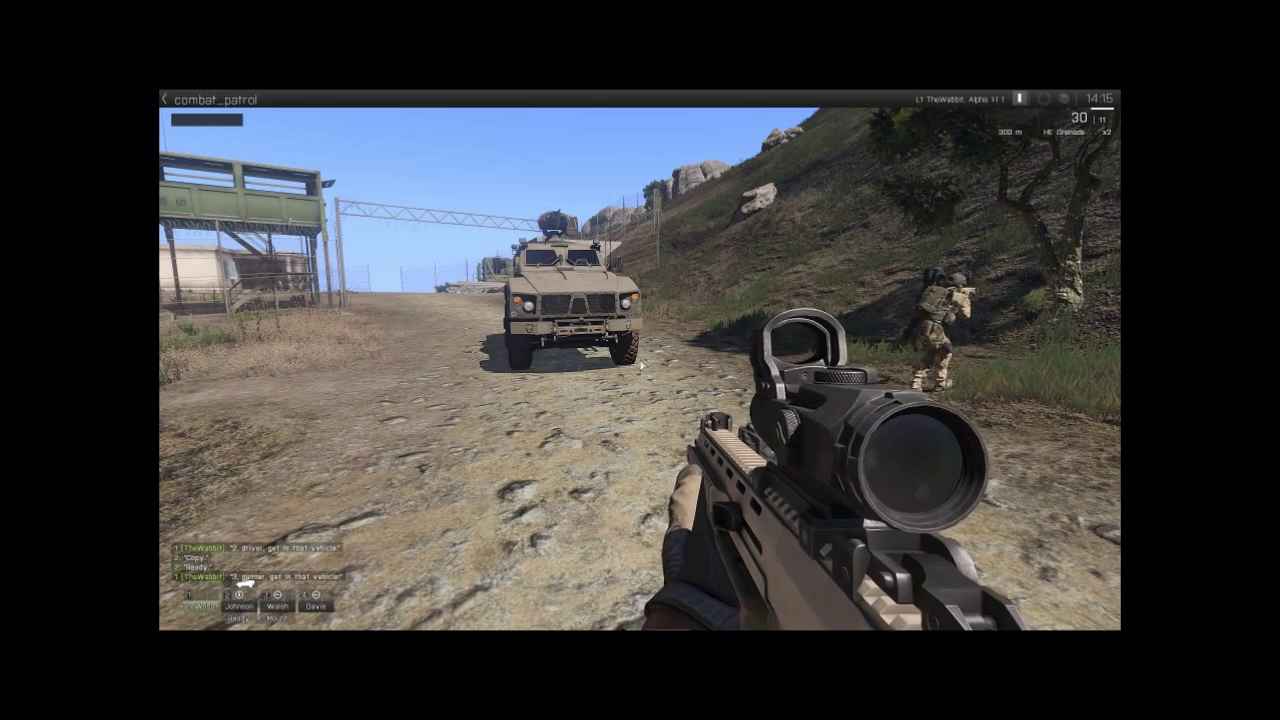